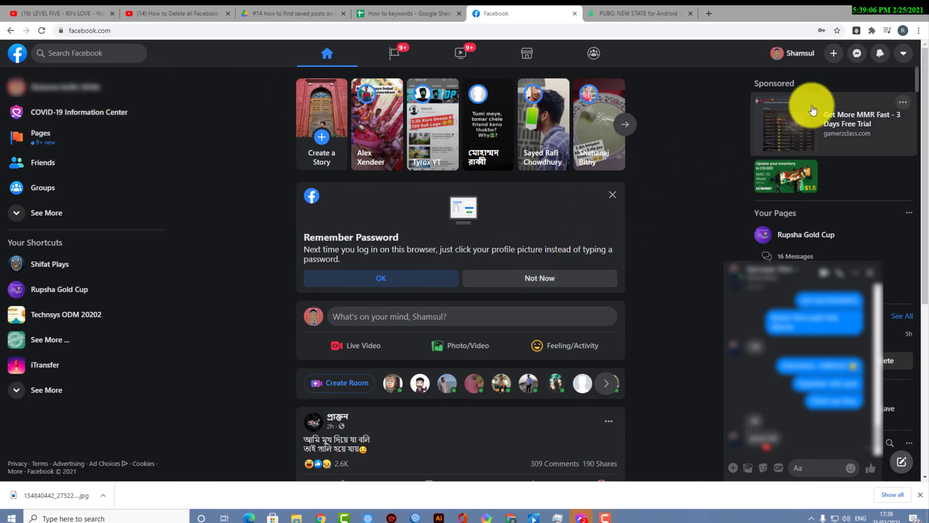
# Go to your own profile page and close the open chat window
pyautogui.click(908, 61)
pyautogui.click(841, 88)
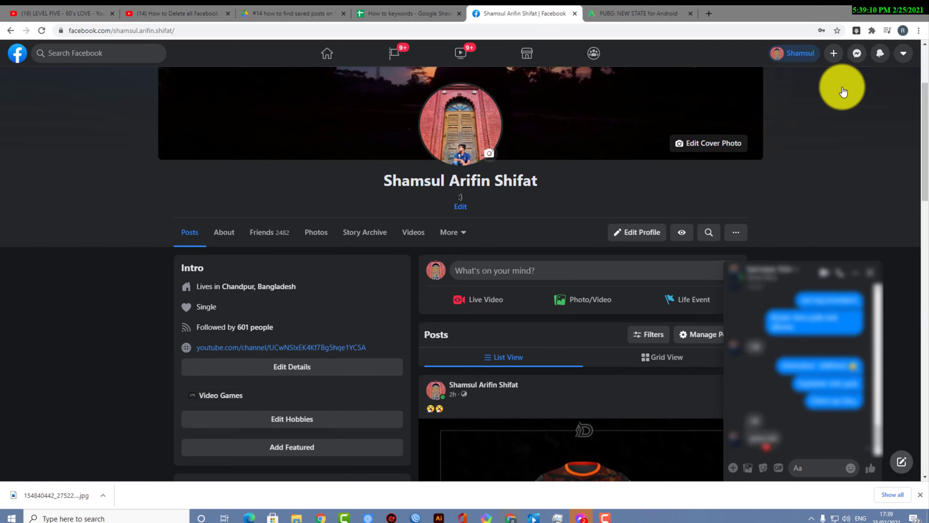
pyautogui.click(875, 273)
# Open Manage Posts from the profile's Posts section, listing February 2021 posts
pyautogui.scroll(-2, 859, 279)
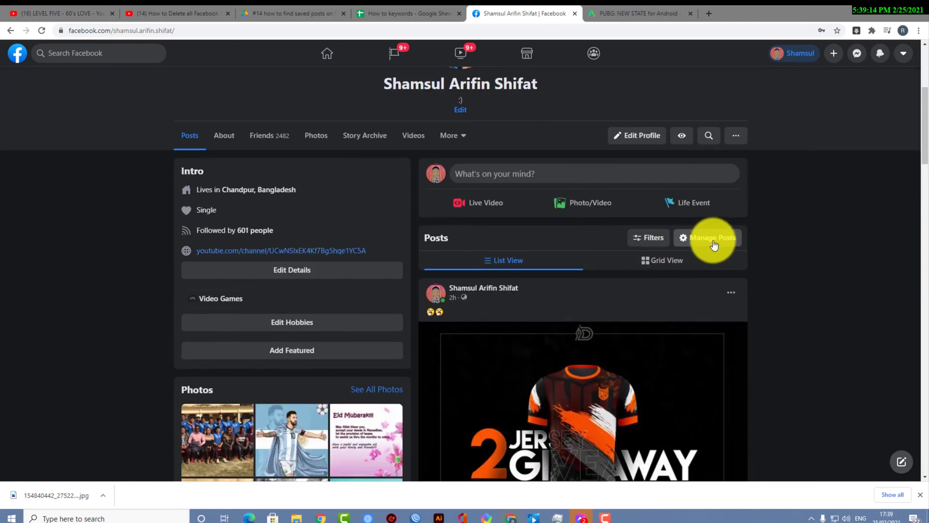
pyautogui.click(713, 240)
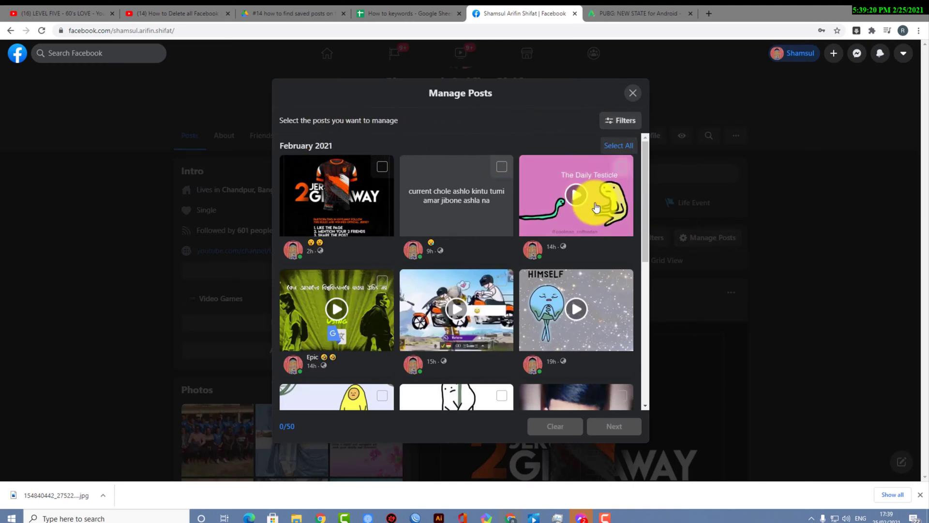
pyautogui.scroll(-6, 543, 305)
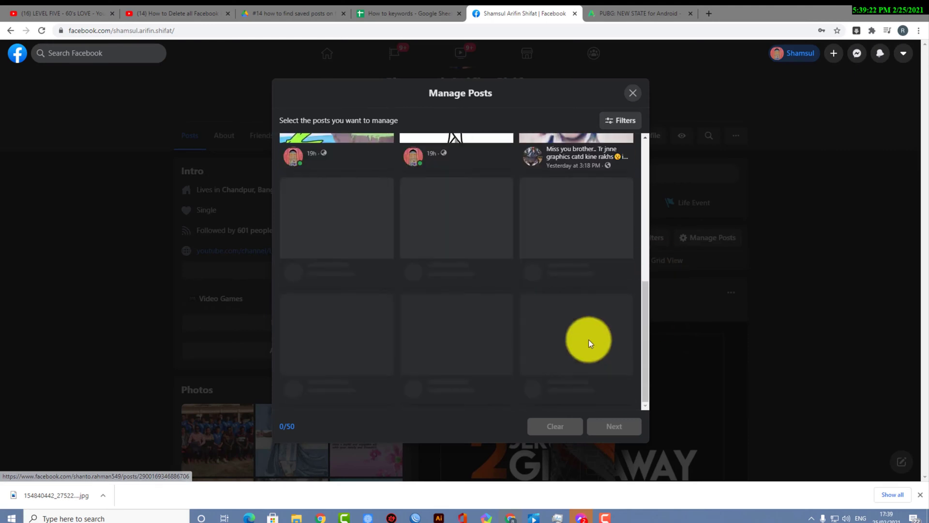
pyautogui.scroll(10, 588, 332)
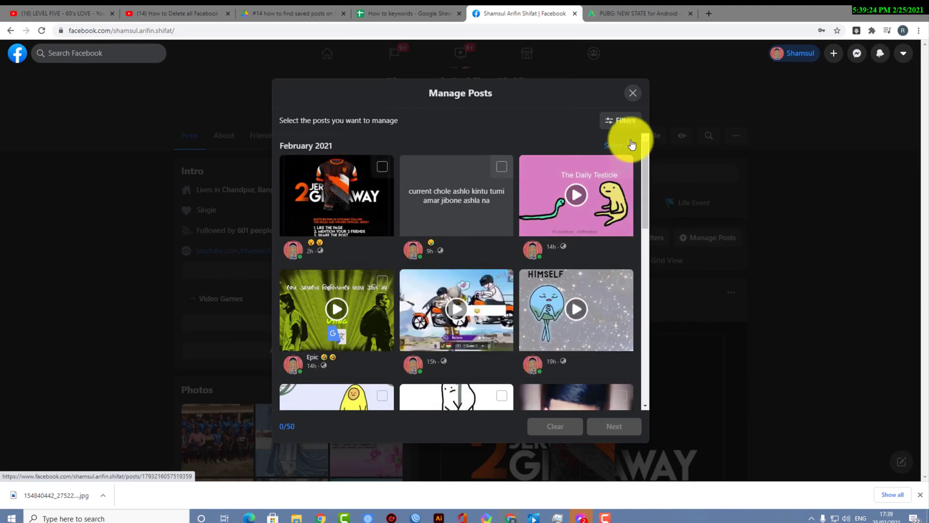
# Filter posts from January 1, 2021, posted by You, with Tagged Posts kept as All Posts
pyautogui.click(627, 121)
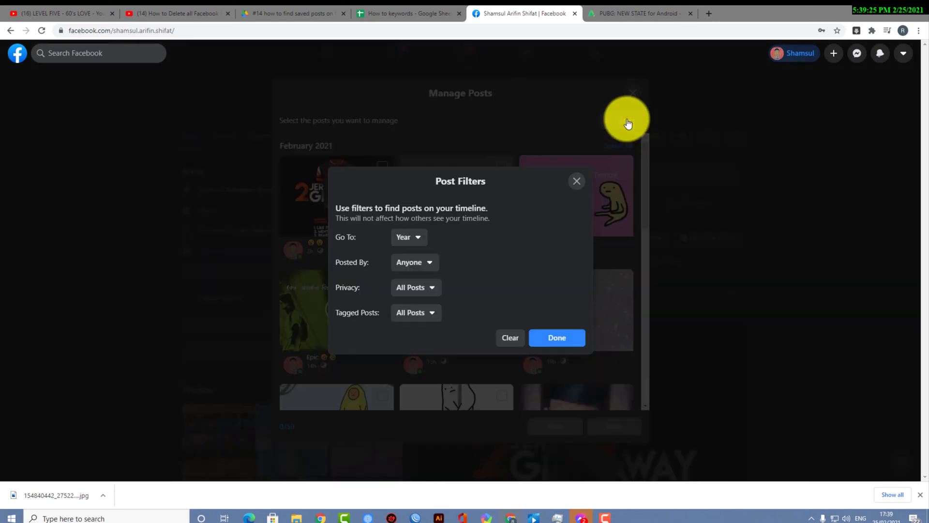
pyautogui.click(412, 241)
pyautogui.click(421, 275)
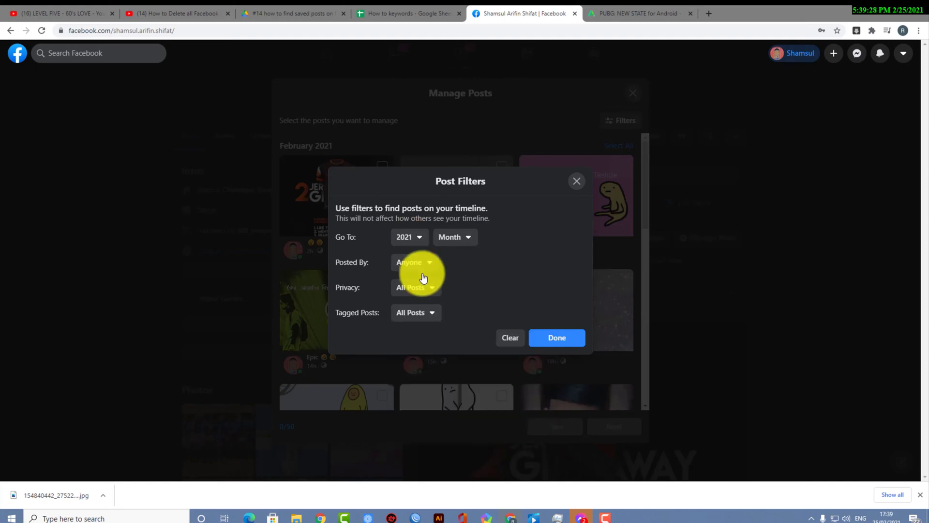
pyautogui.click(450, 239)
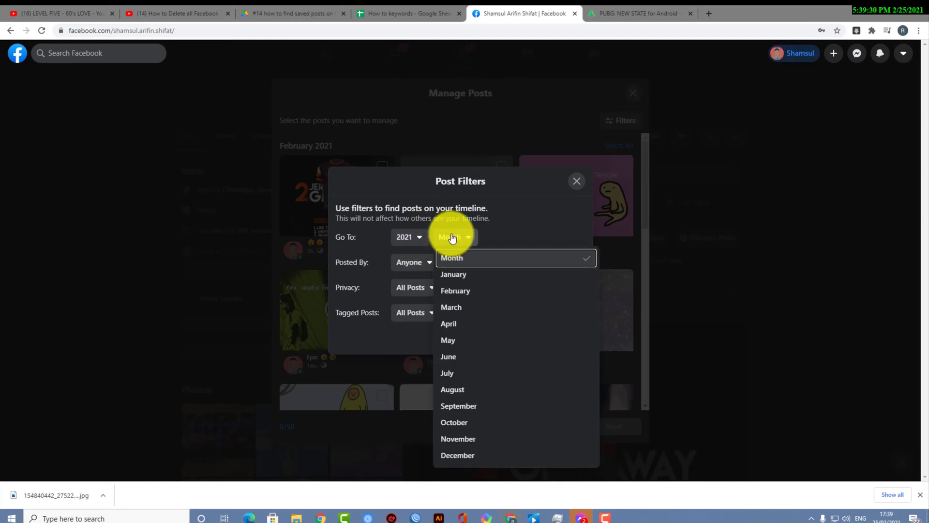
pyautogui.click(468, 275)
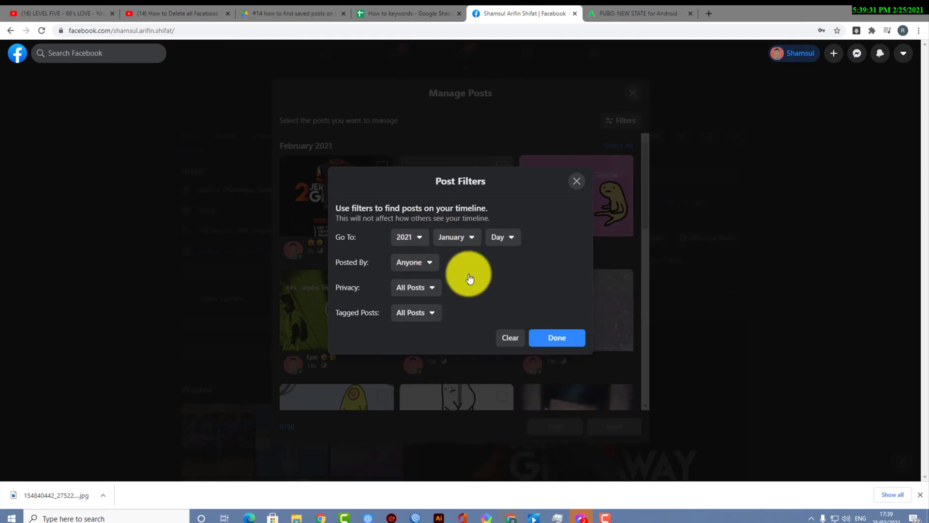
pyautogui.click(503, 239)
pyautogui.click(521, 278)
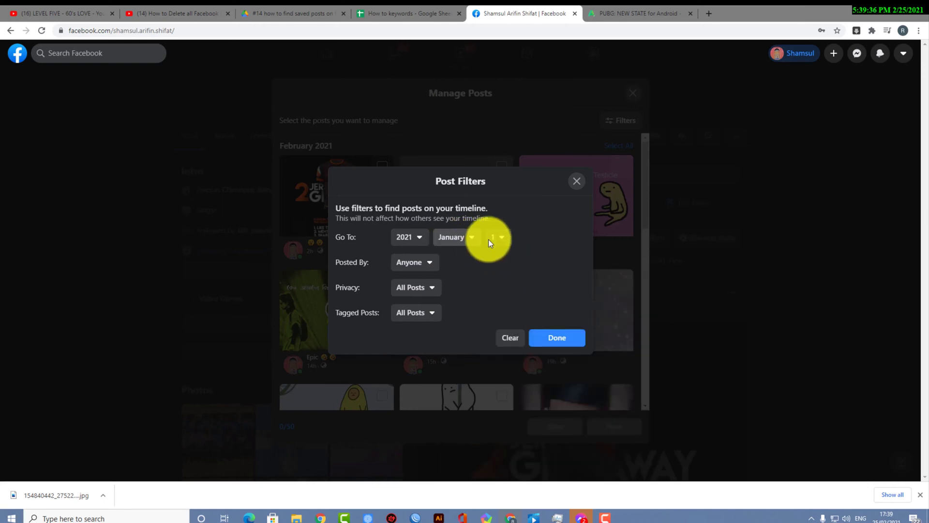
pyautogui.click(430, 265)
pyautogui.click(433, 300)
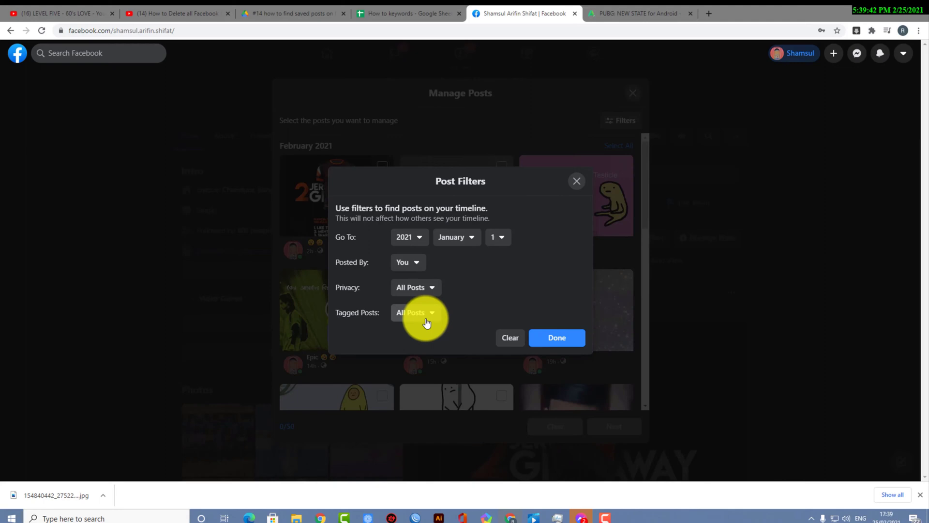
pyautogui.click(424, 314)
pyautogui.click(426, 315)
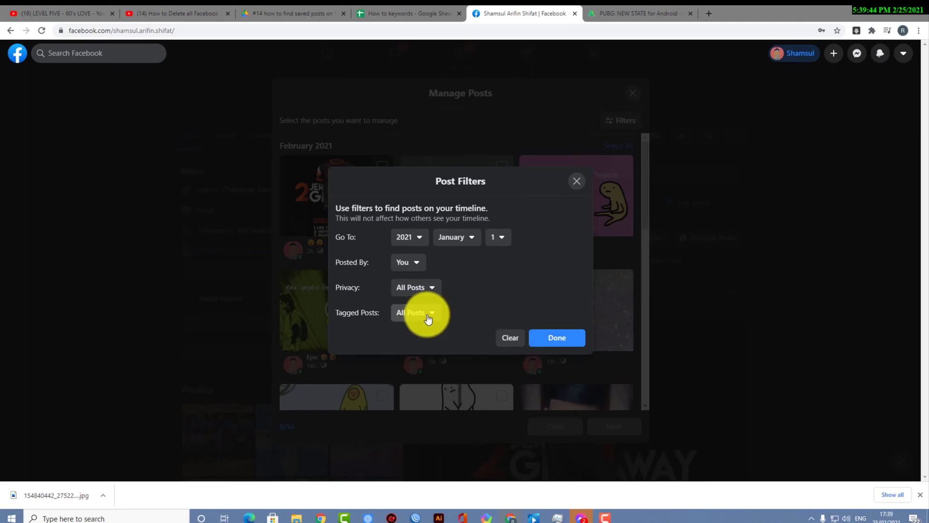
pyautogui.click(551, 339)
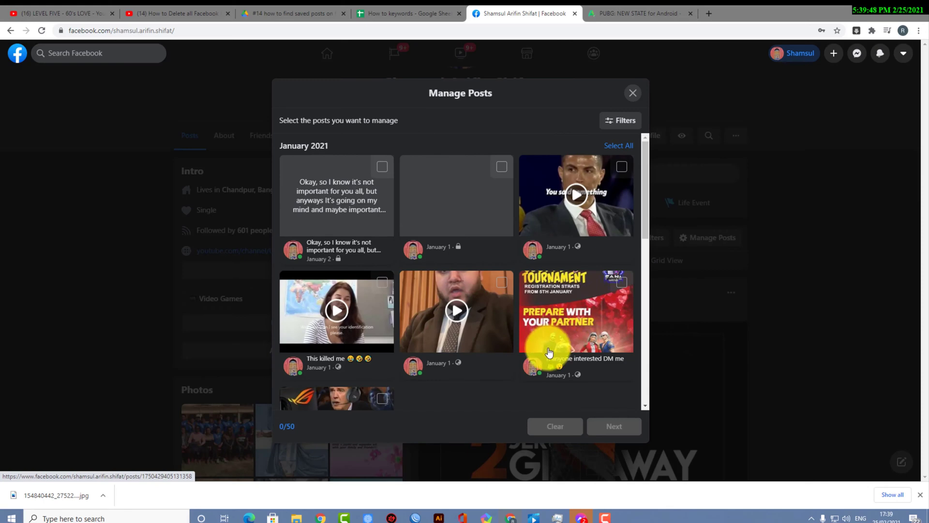
pyautogui.scroll(-10, 431, 333)
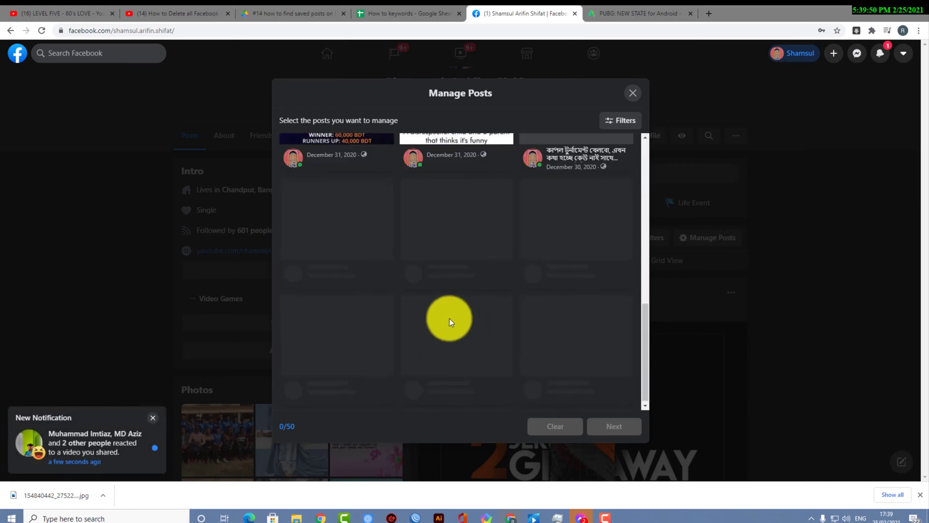
pyautogui.scroll(-5, 456, 292)
pyautogui.scroll(5, 512, 280)
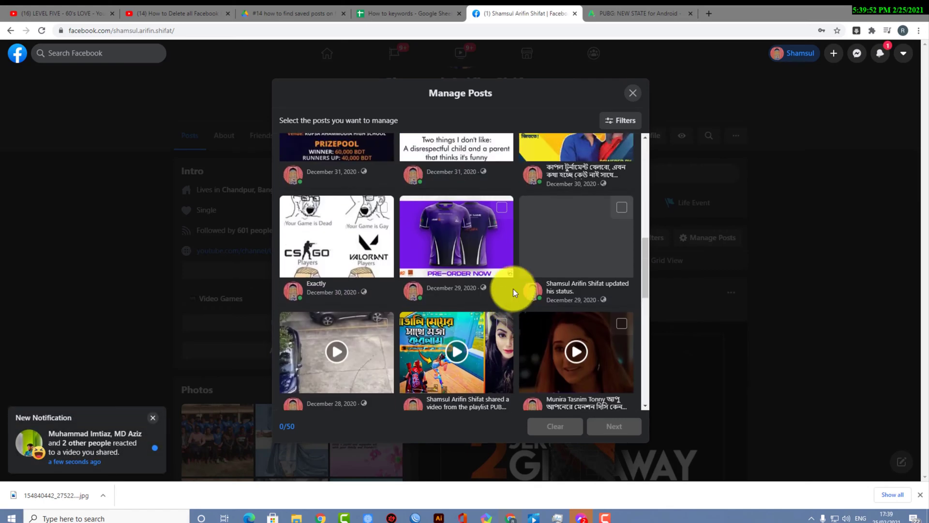
pyautogui.scroll(8, 571, 336)
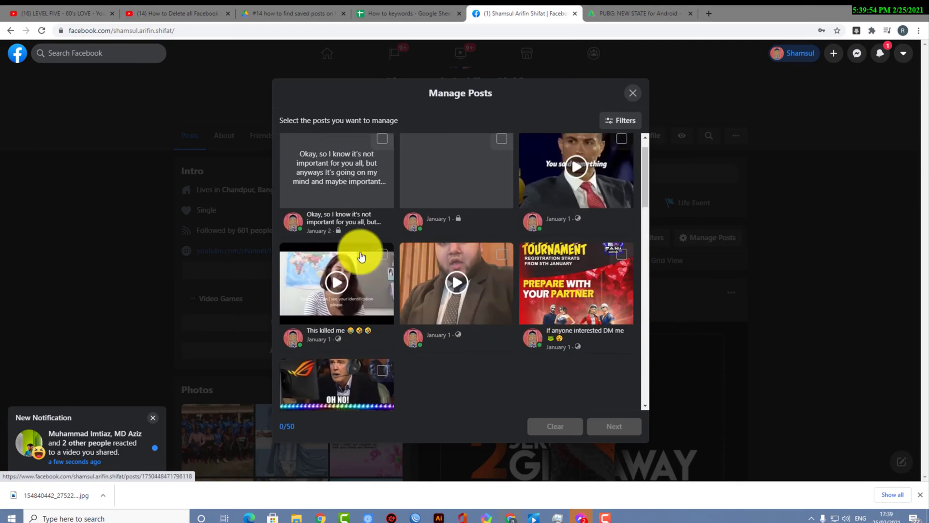
pyautogui.scroll(1, 362, 255)
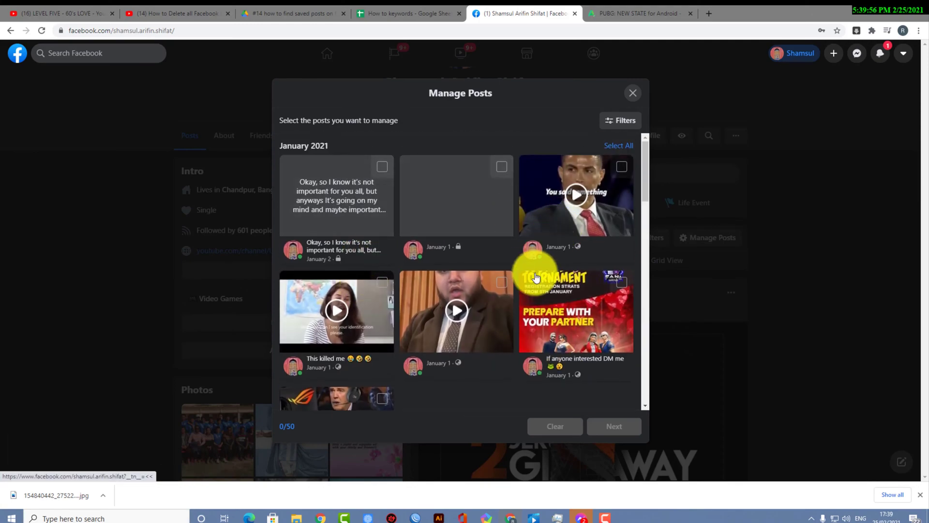
pyautogui.scroll(-3, 493, 281)
pyautogui.scroll(-2, 339, 300)
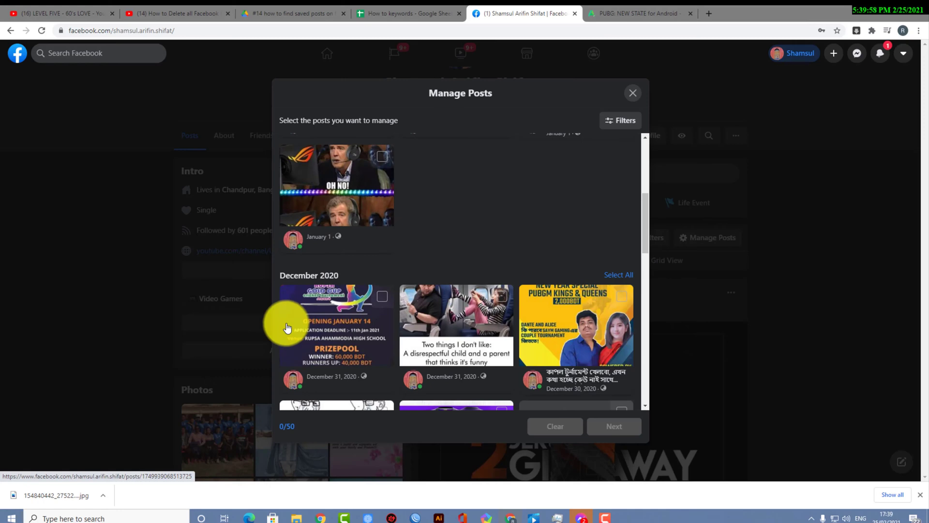
pyautogui.scroll(5, 474, 307)
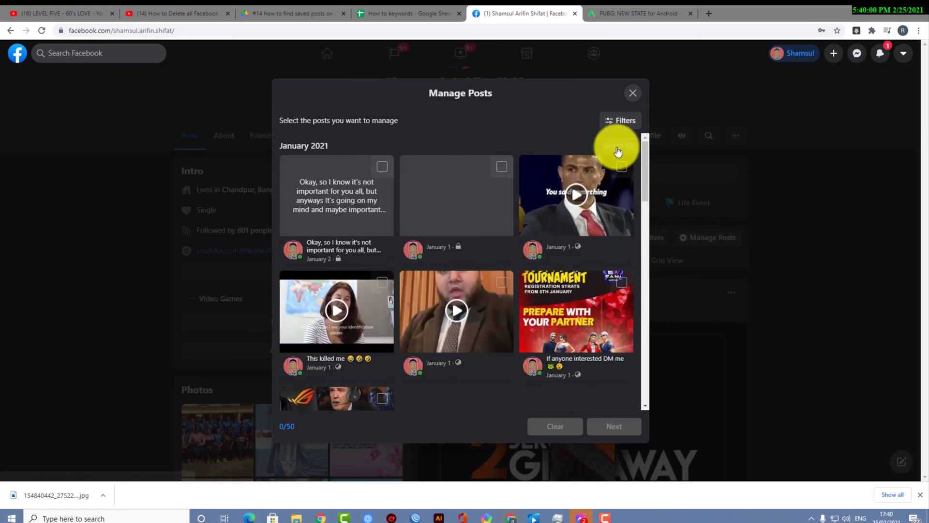
# Select all seven January 2021 posts and choose Delete Posts as the bulk action
pyautogui.click(618, 147)
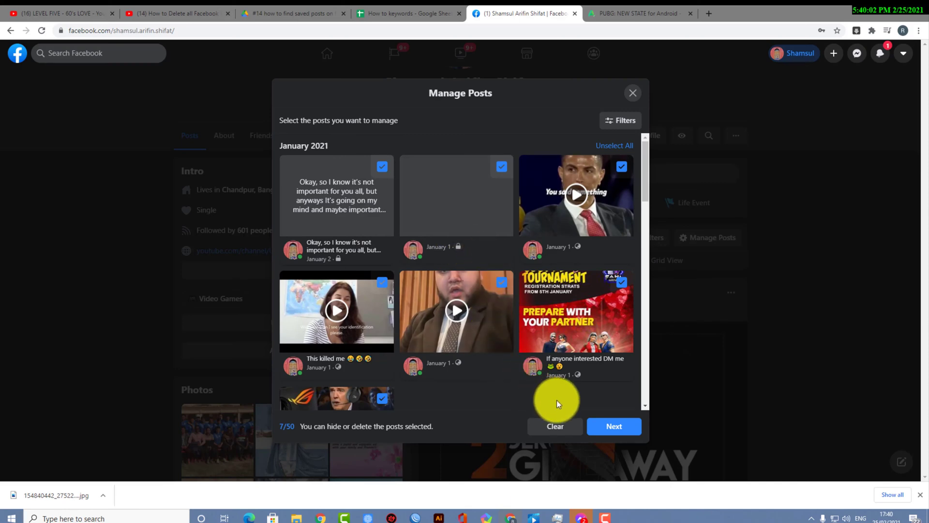
pyautogui.click(611, 433)
pyautogui.click(535, 290)
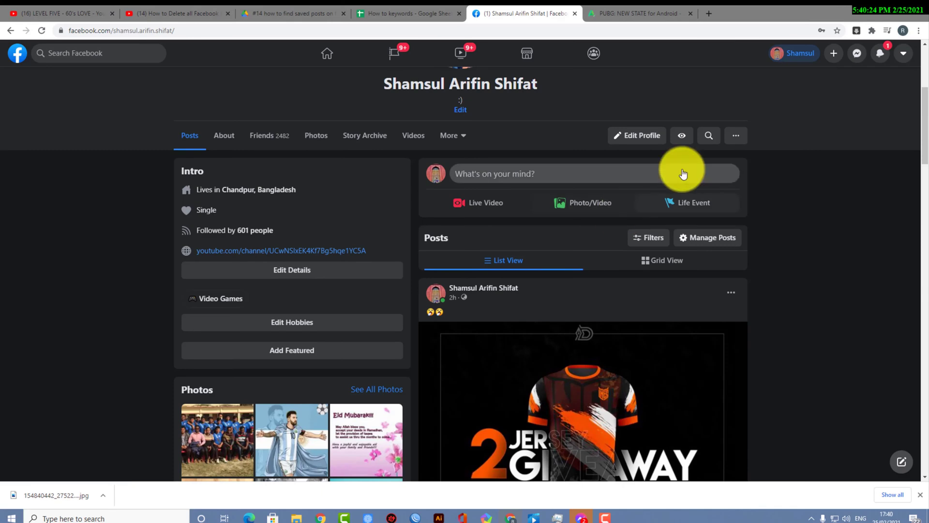
# Reopen Manage Posts and filter to your own posts starting February 25, 2021
pyautogui.click(708, 239)
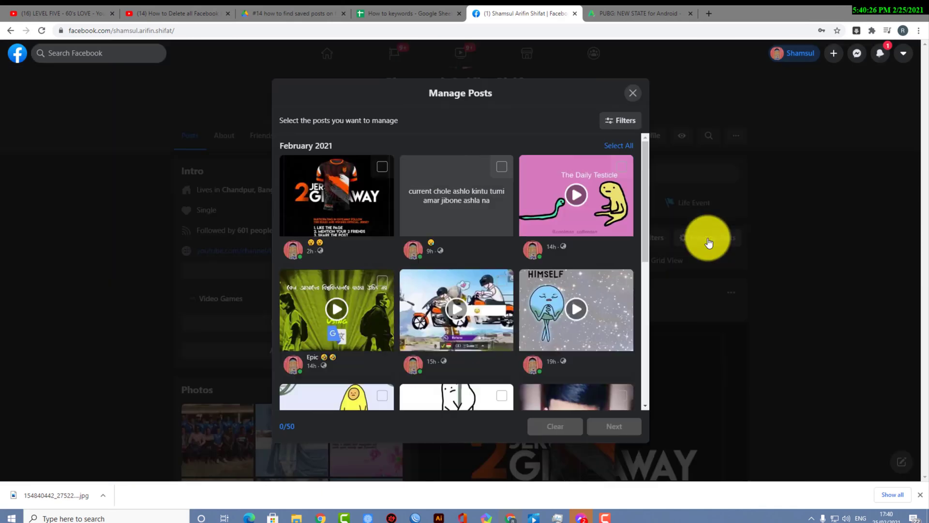
pyautogui.click(622, 131)
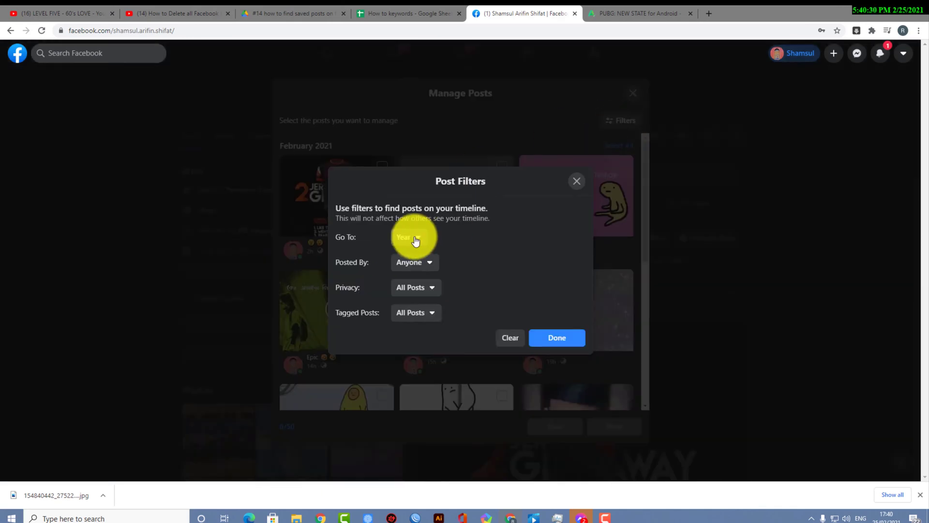
pyautogui.click(415, 239)
pyautogui.click(428, 274)
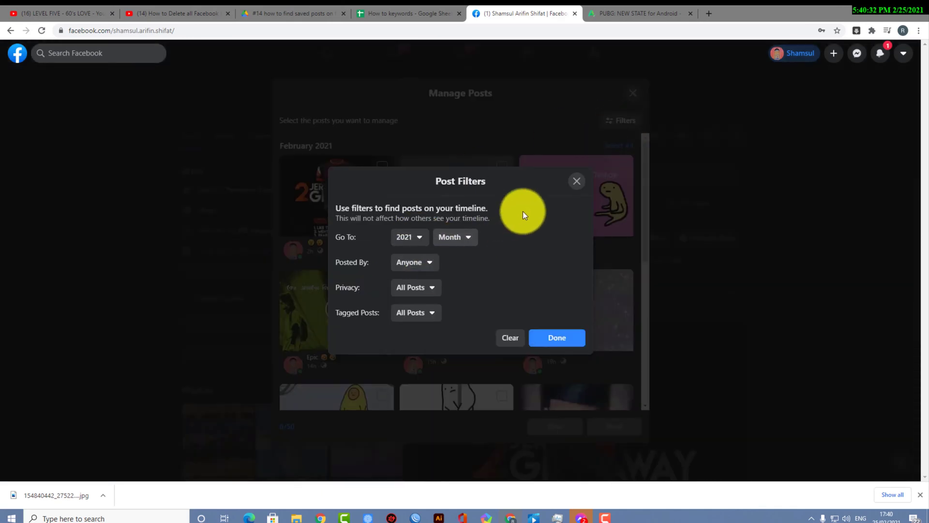
pyautogui.click(465, 236)
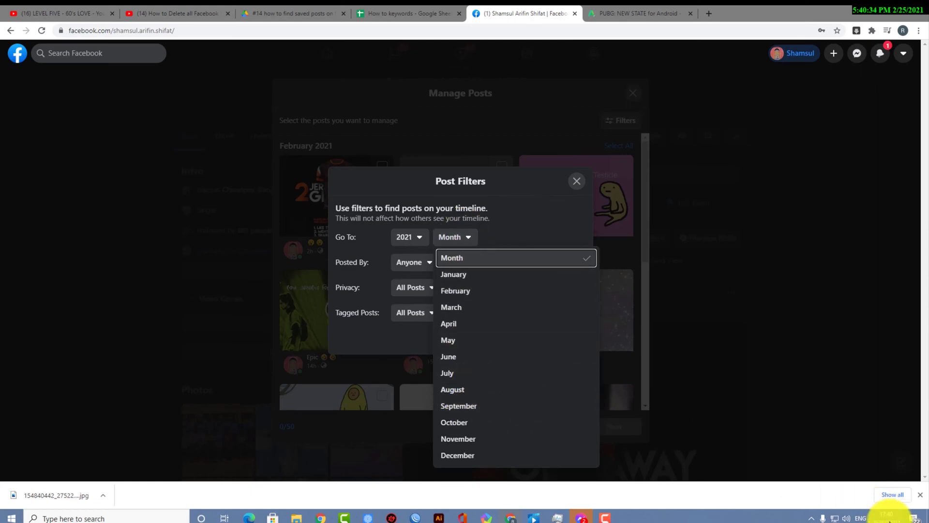
pyautogui.click(474, 291)
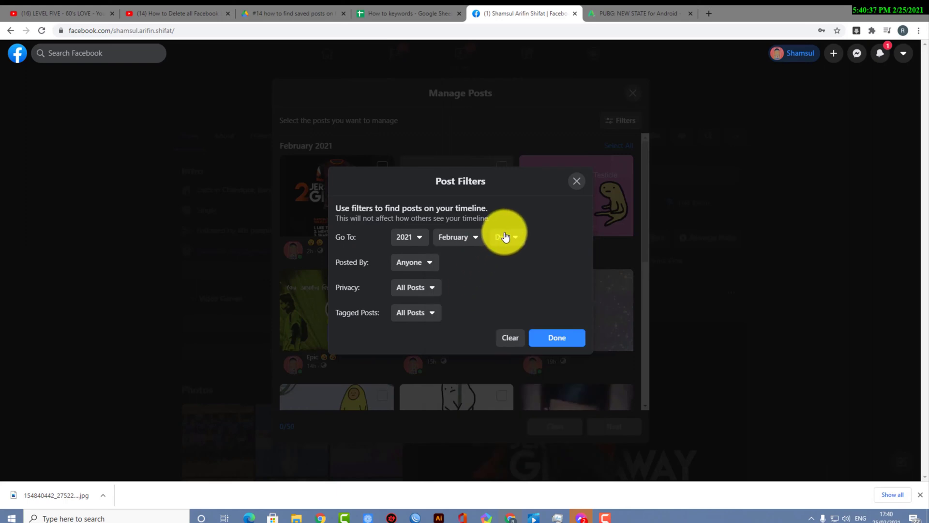
pyautogui.click(505, 237)
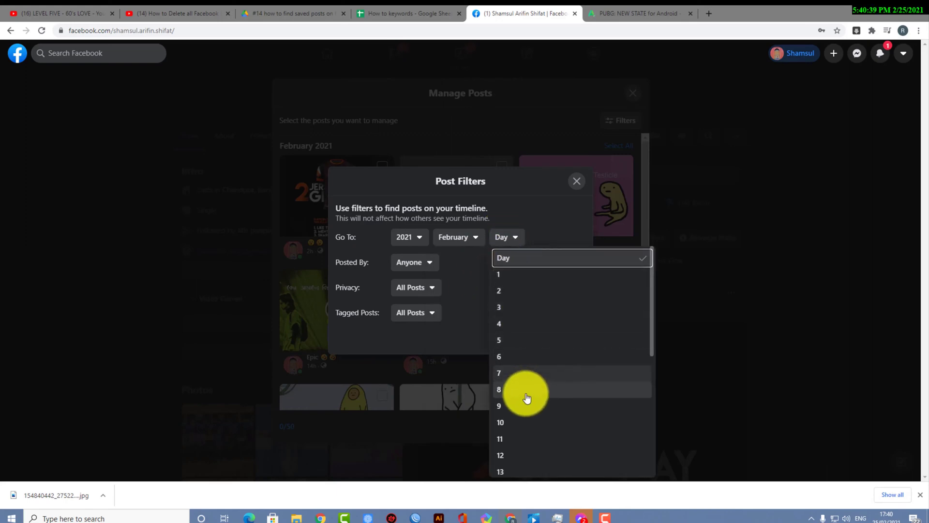
pyautogui.scroll(-5, 527, 398)
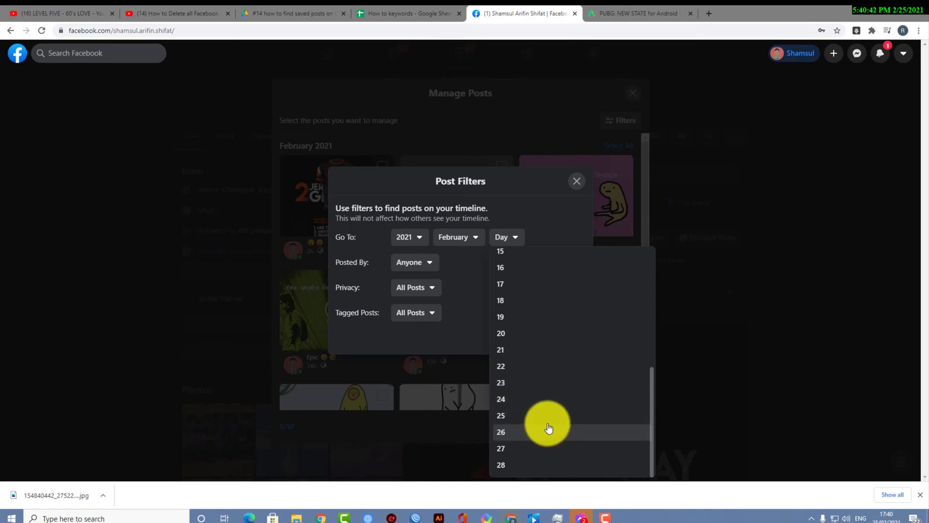
pyautogui.click(524, 415)
pyautogui.click(420, 267)
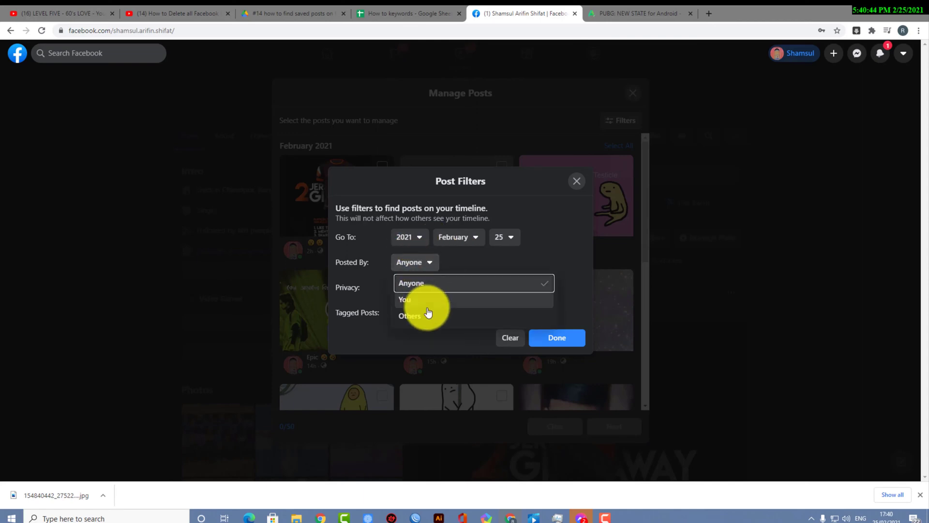
pyautogui.click(430, 302)
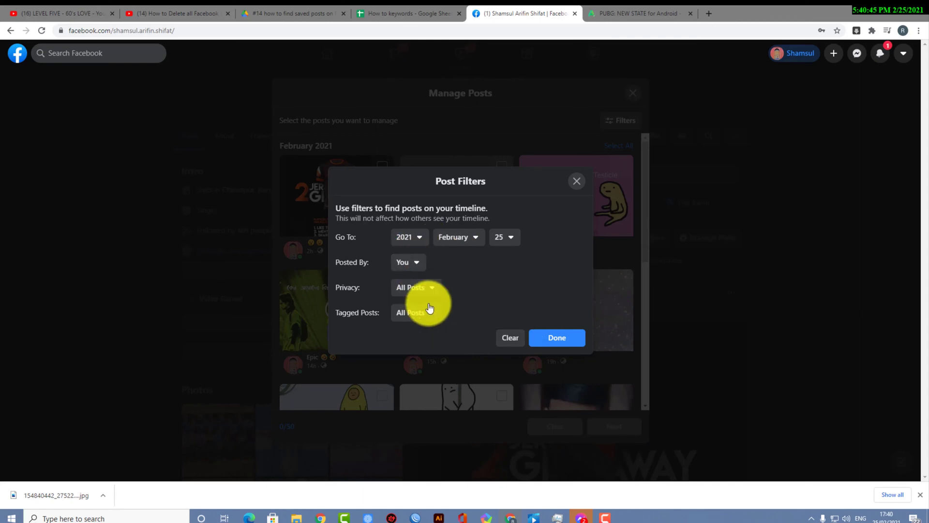
pyautogui.click(575, 337)
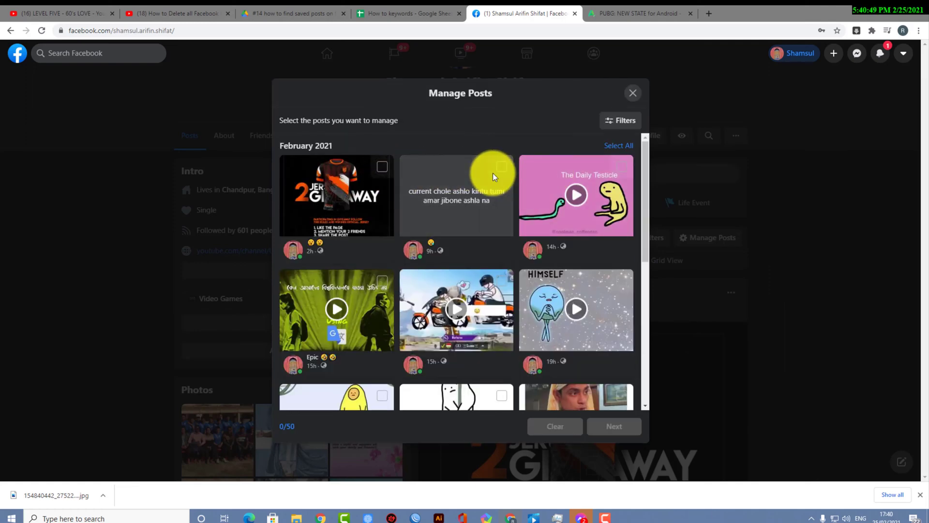
# Select the text-only February post, preview its Hide/Remove Tags/Delete options, then go back
pyautogui.click(503, 169)
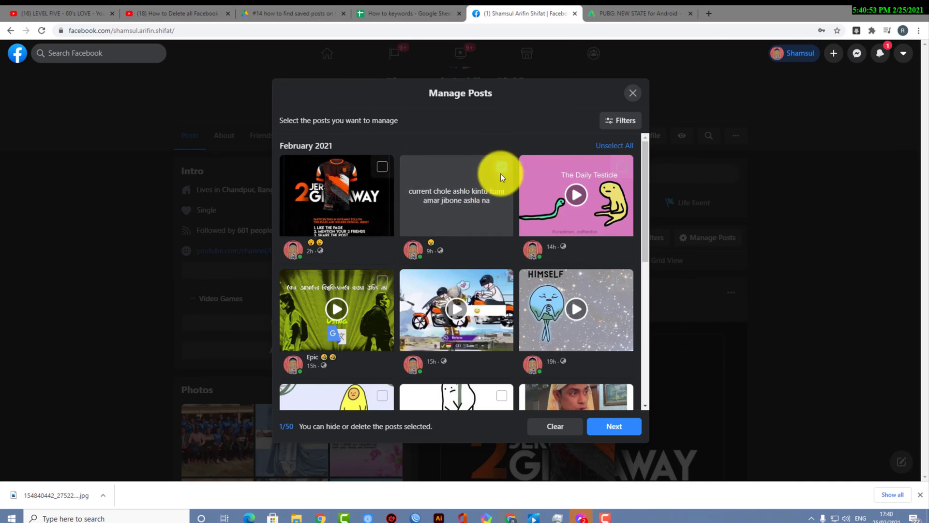
pyautogui.click(629, 427)
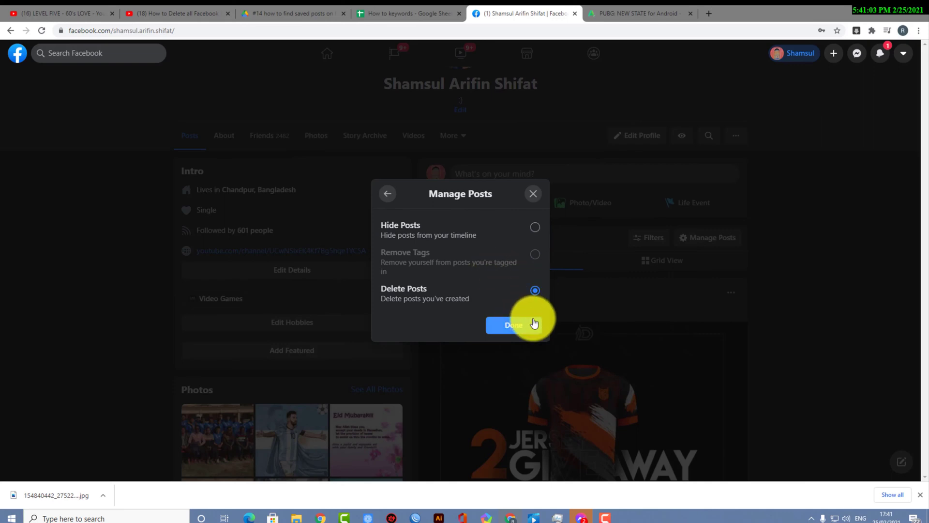
pyautogui.click(386, 196)
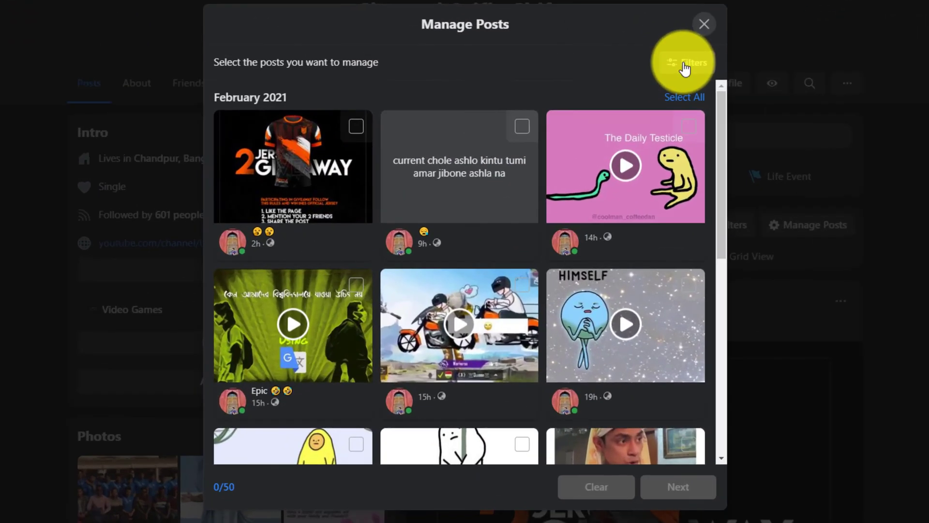
# Change the filters to posts by Anyone with no specific month in 2021
pyautogui.click(612, 124)
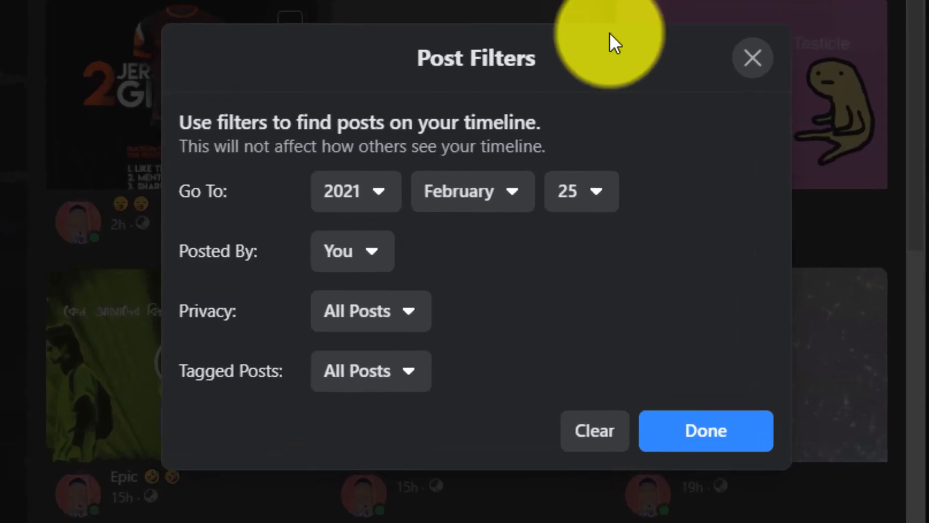
pyautogui.click(343, 263)
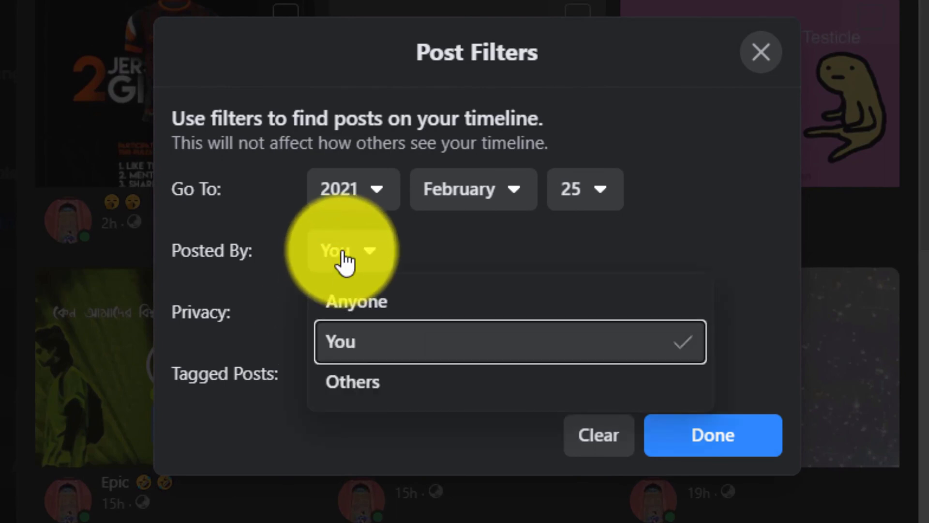
pyautogui.click(391, 304)
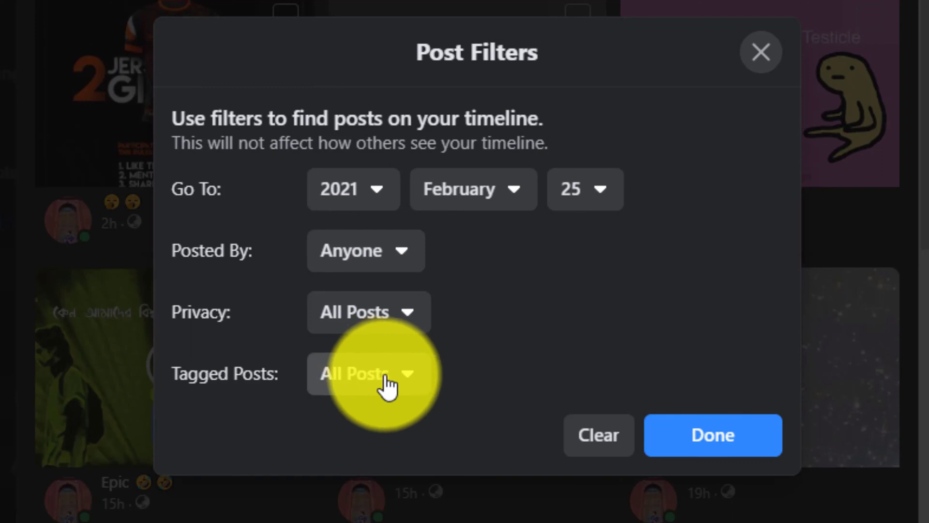
pyautogui.click(467, 201)
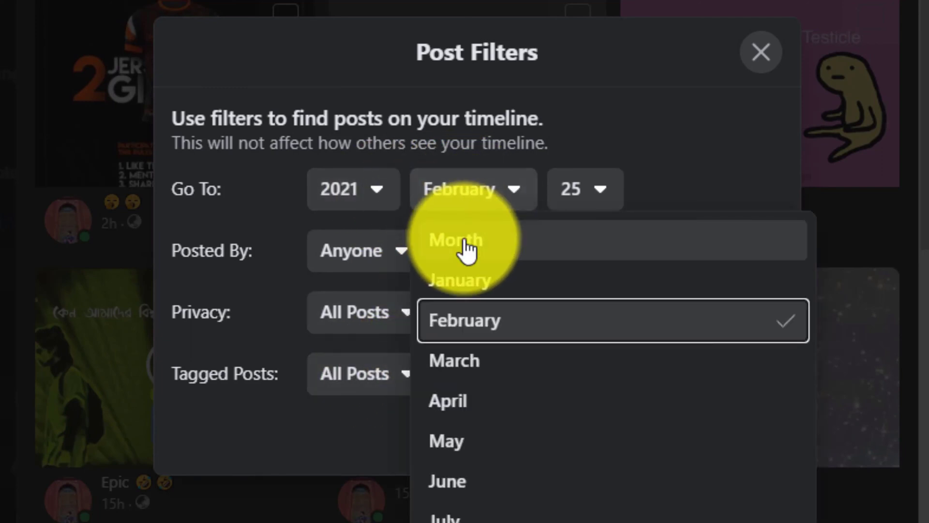
pyautogui.click(479, 239)
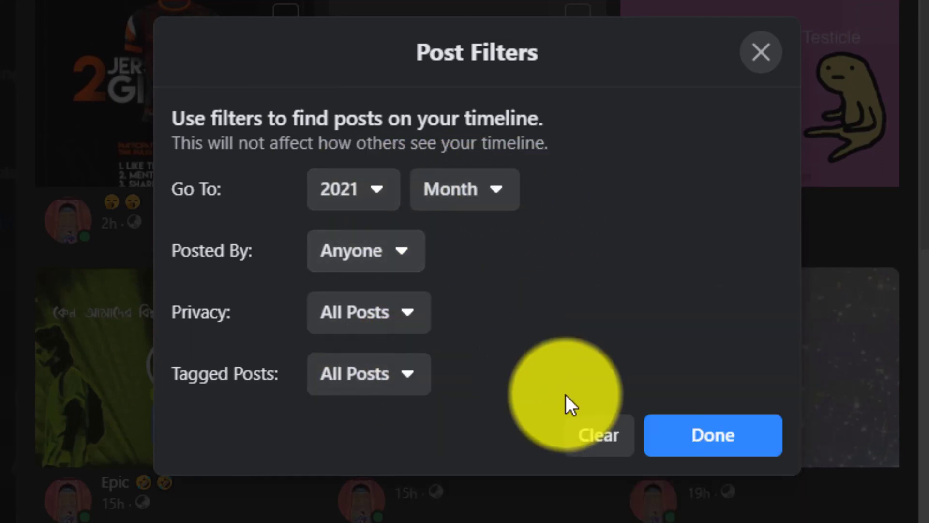
pyautogui.click(700, 442)
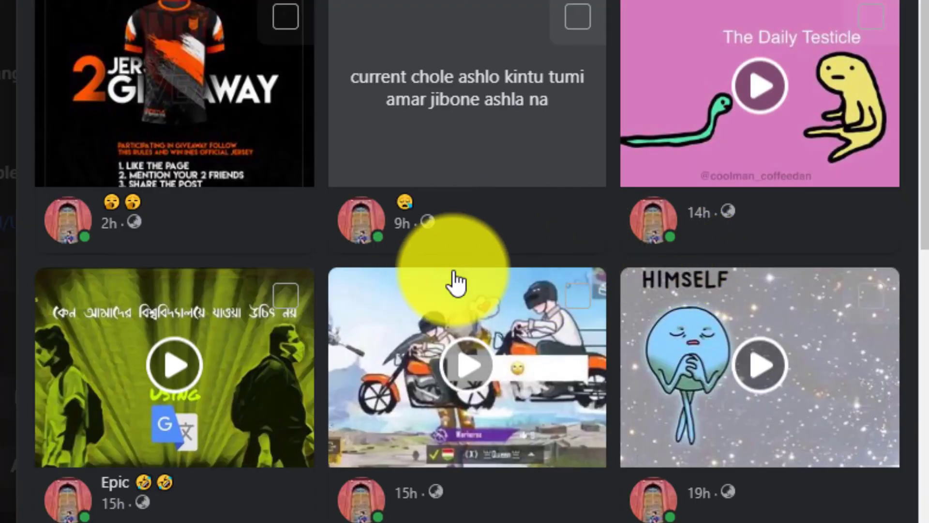
# Select the 'Miss you brother' photo post shared by another person
pyautogui.scroll(-9, 602, 392)
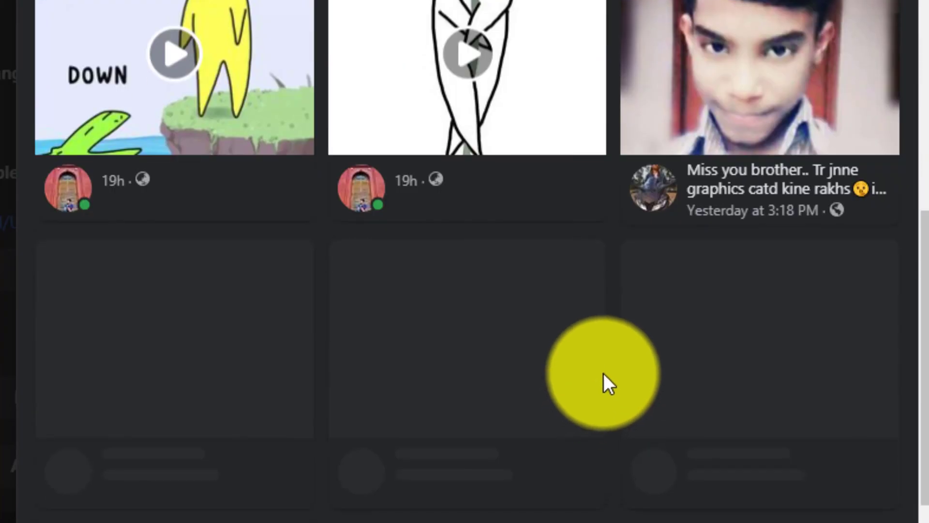
pyautogui.scroll(4, 602, 379)
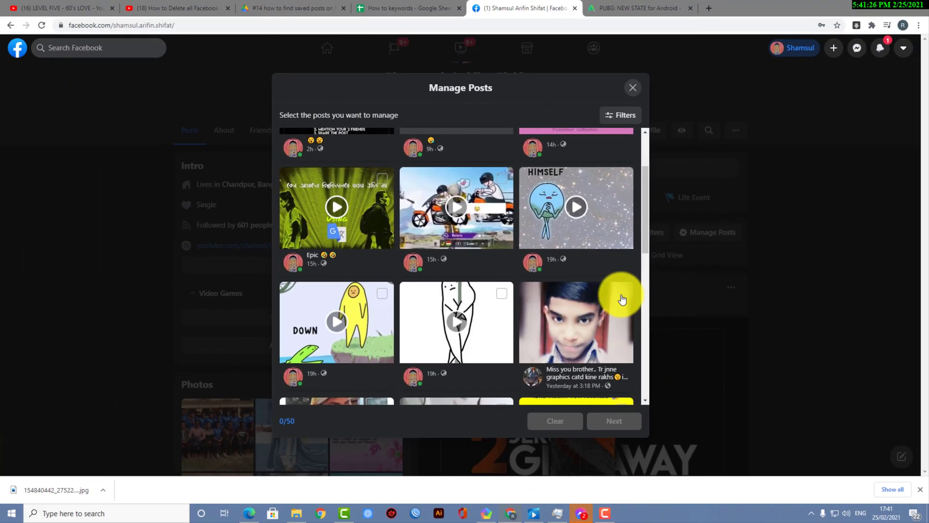
pyautogui.click(622, 294)
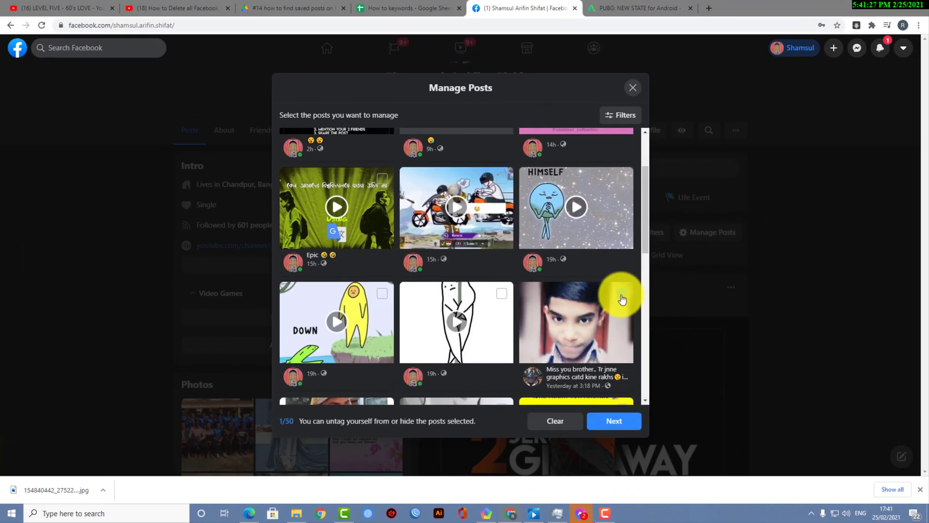
# Set the Tagged Posts filter to only show posts you're tagged in
pyautogui.click(624, 116)
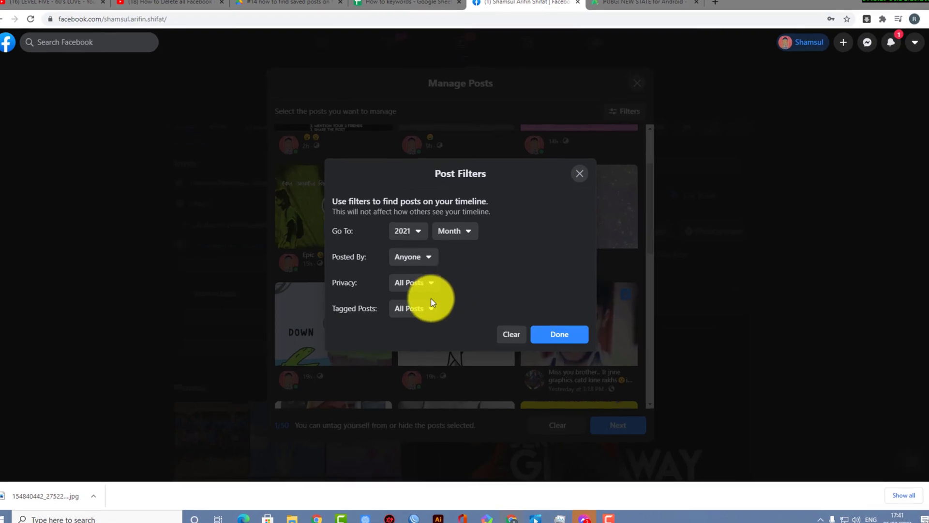
pyautogui.click(430, 306)
pyautogui.click(414, 407)
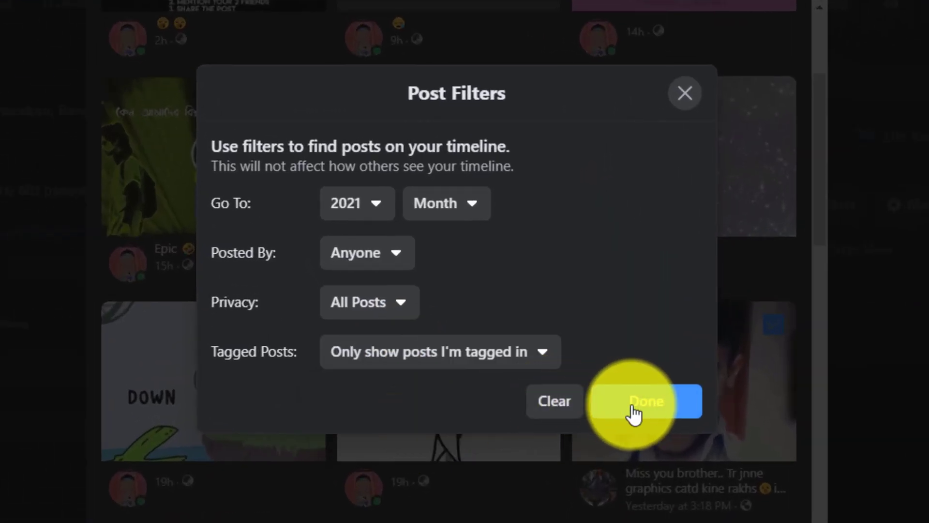
pyautogui.click(610, 385)
# Also select the January 2021 post and continue with 2/50 posts selected
pyautogui.scroll(5, 482, 274)
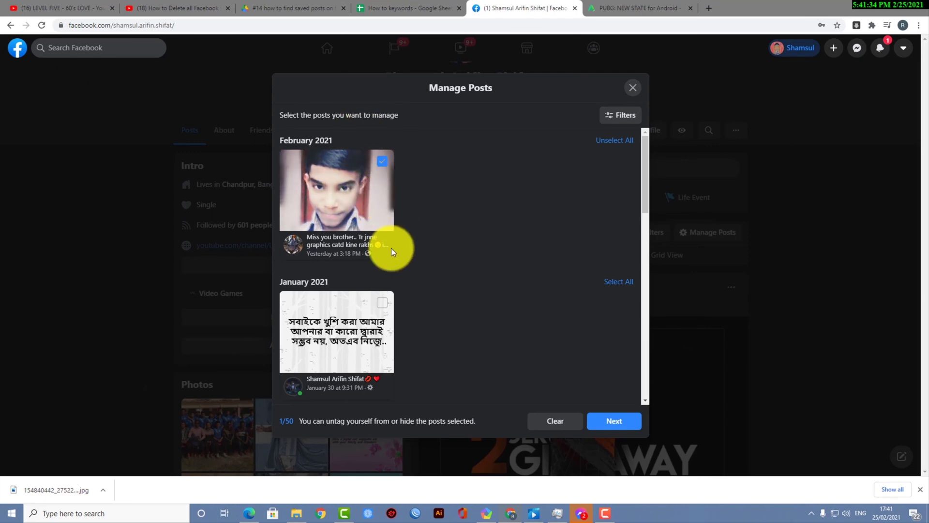
pyautogui.scroll(-3, 359, 243)
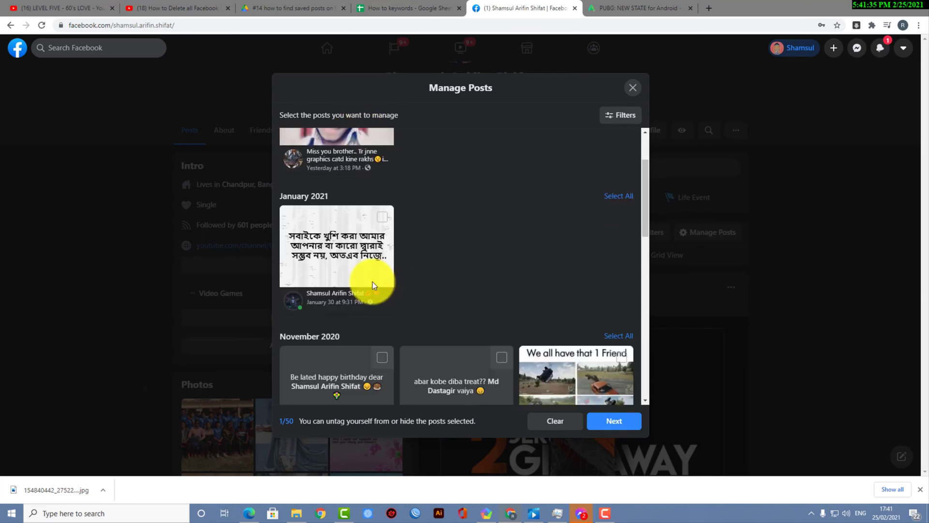
pyautogui.scroll(3, 382, 324)
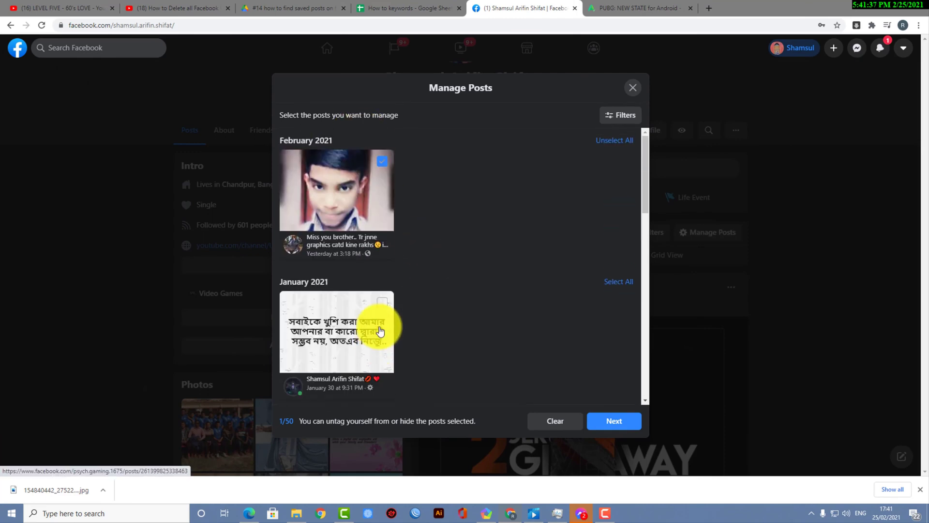
pyautogui.scroll(-4, 380, 322)
pyautogui.scroll(4, 380, 317)
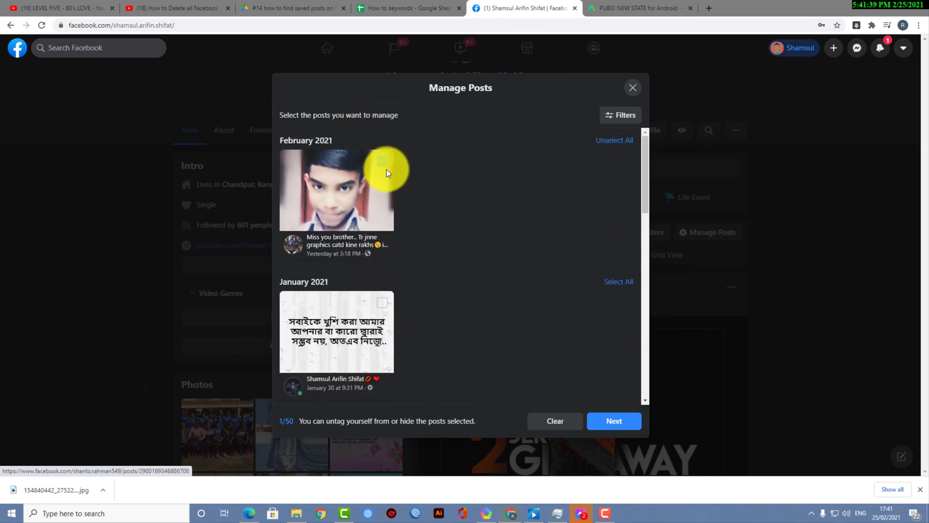
pyautogui.click(383, 303)
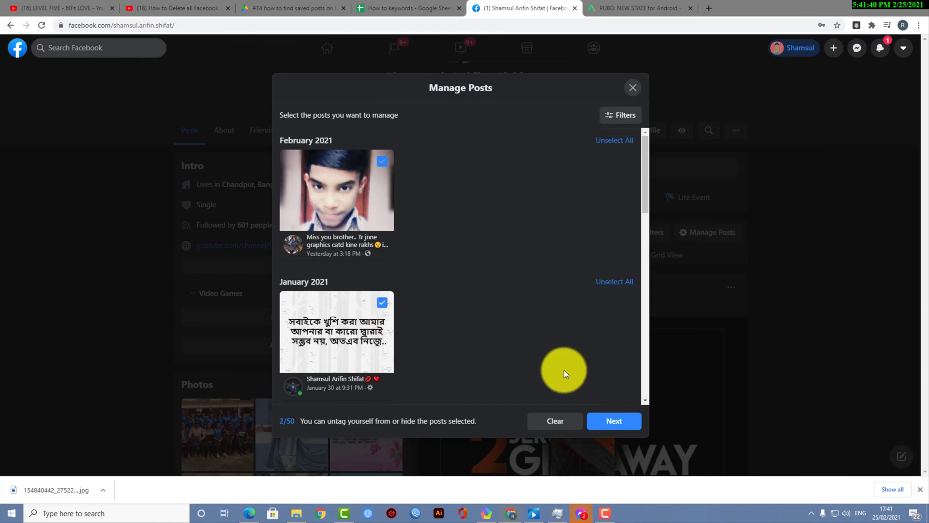
pyautogui.click(607, 422)
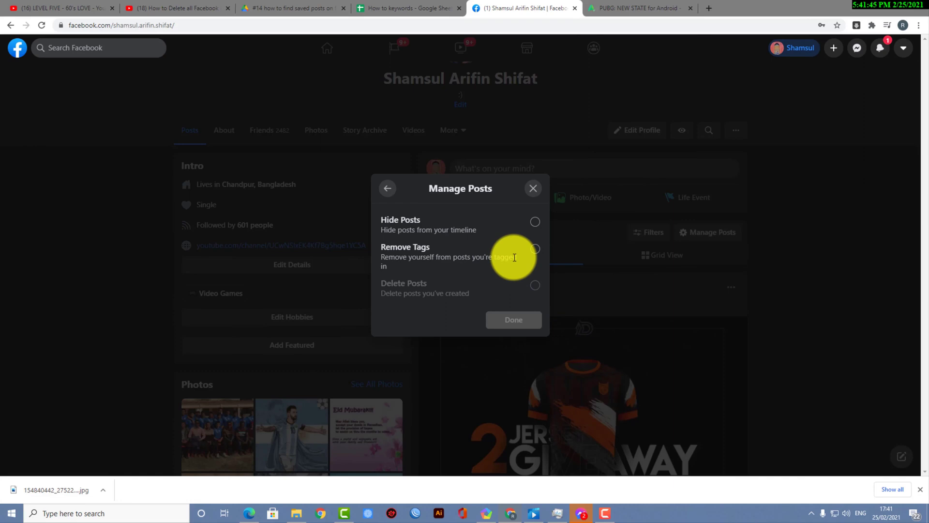
# Pick an action option for the two selected posts, then go back to the post list
pyautogui.click(535, 249)
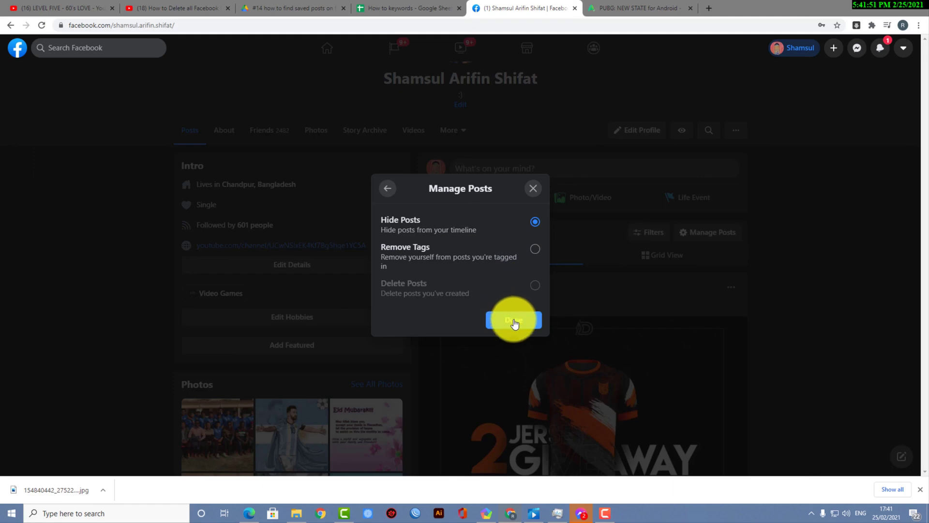
pyautogui.click(390, 191)
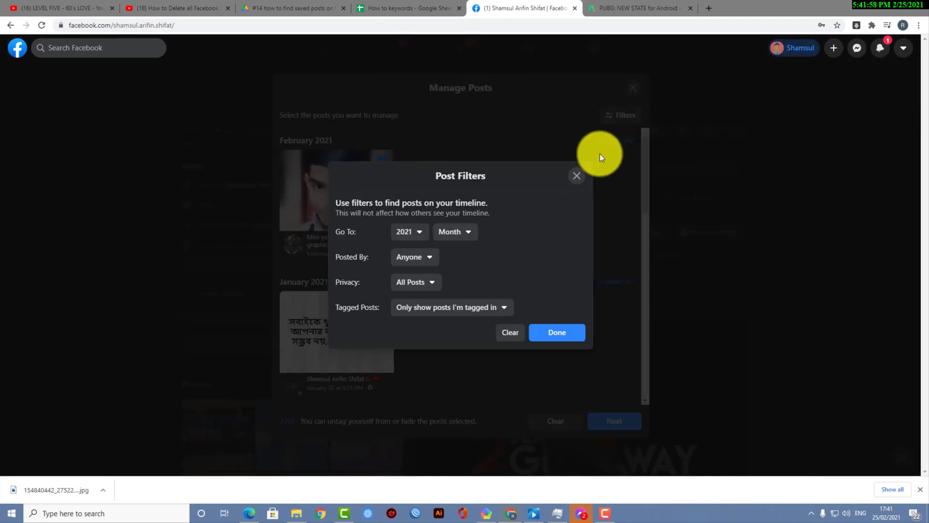
# Keep Posted By as Anyone, then close Post Filters and Manage Posts to return to the profile
pyautogui.click(426, 261)
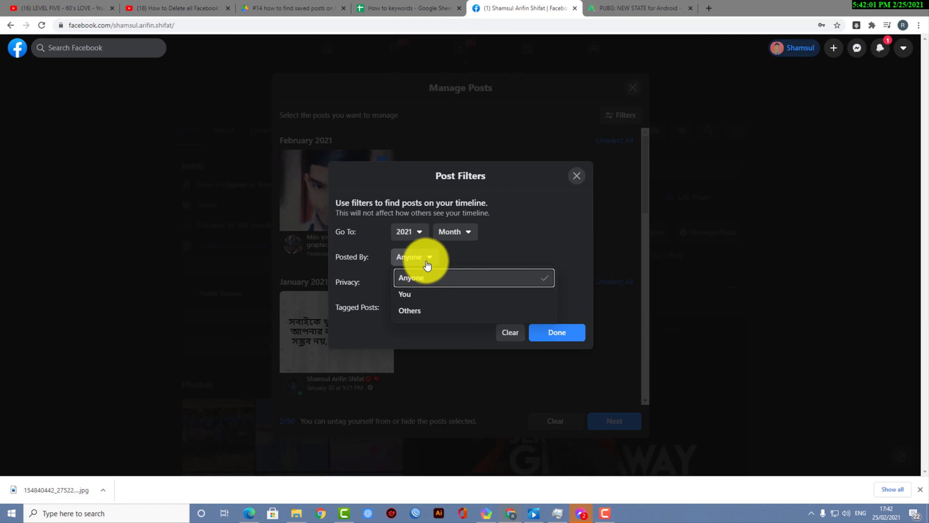
pyautogui.click(426, 263)
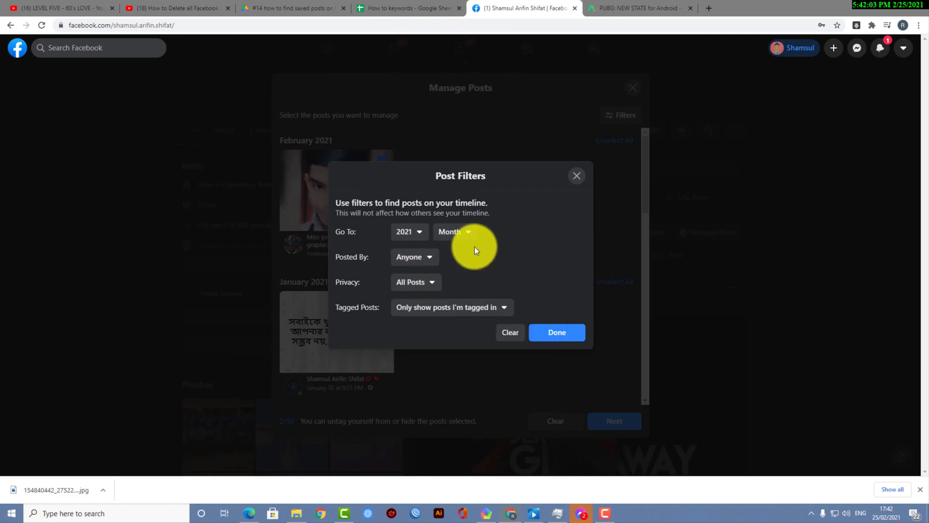
pyautogui.click(576, 175)
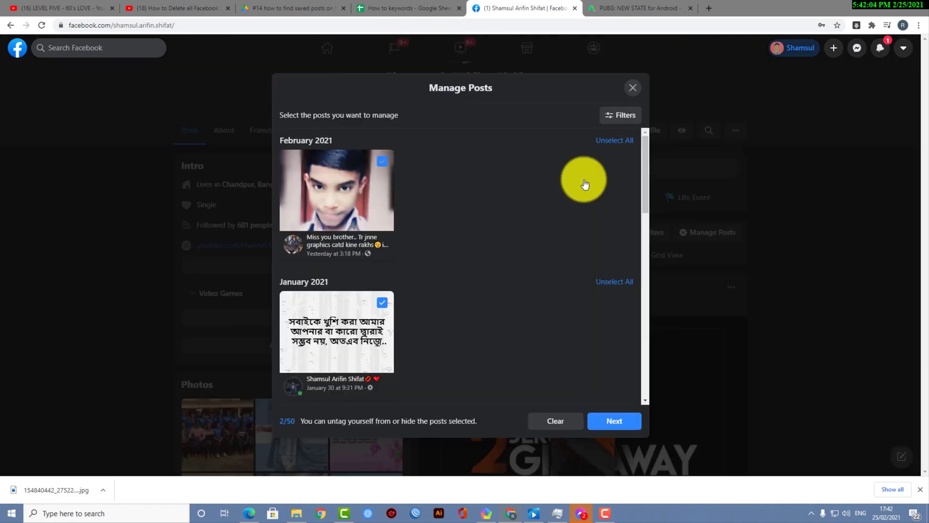
pyautogui.click(633, 88)
pyautogui.scroll(-1, 141, 290)
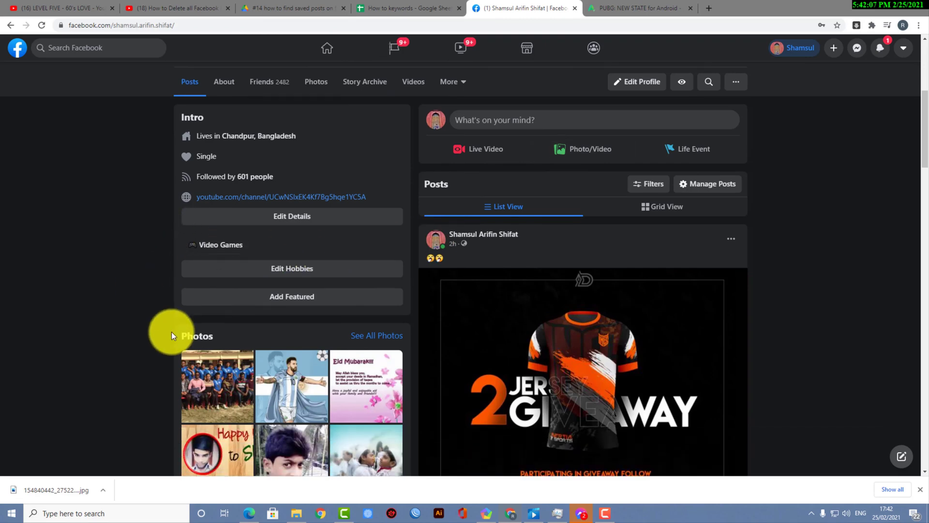